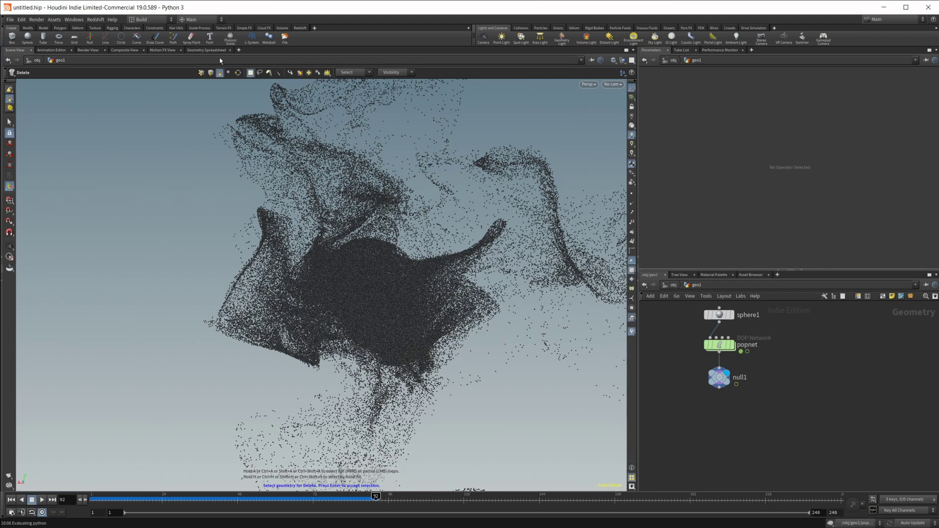
# Inspect null1's particle attributes in the geometry spreadsheet and add a Clean node after null1
pyautogui.click(206, 50)
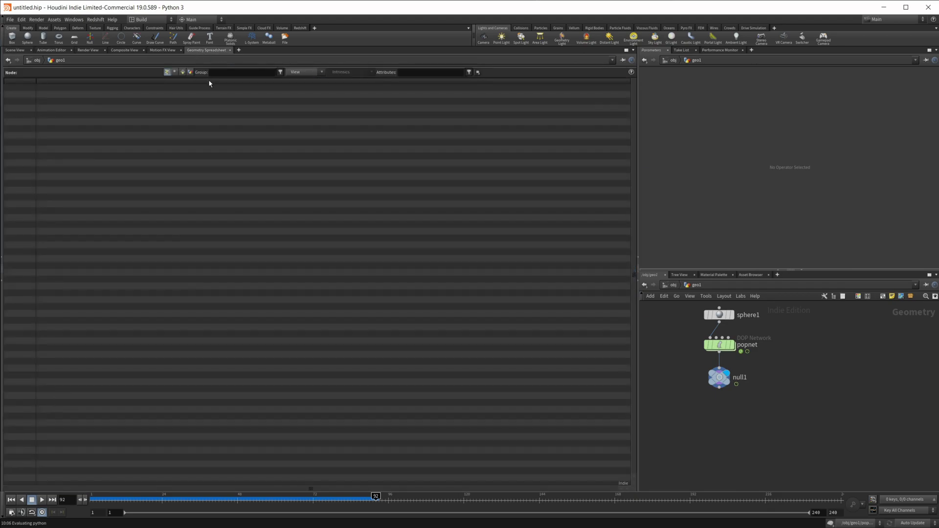
pyautogui.click(719, 377)
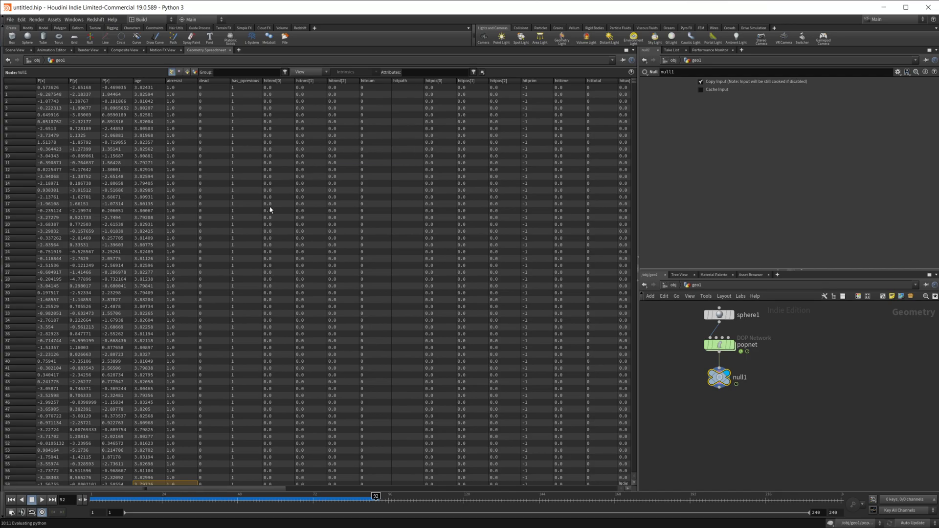
pyautogui.click(19, 51)
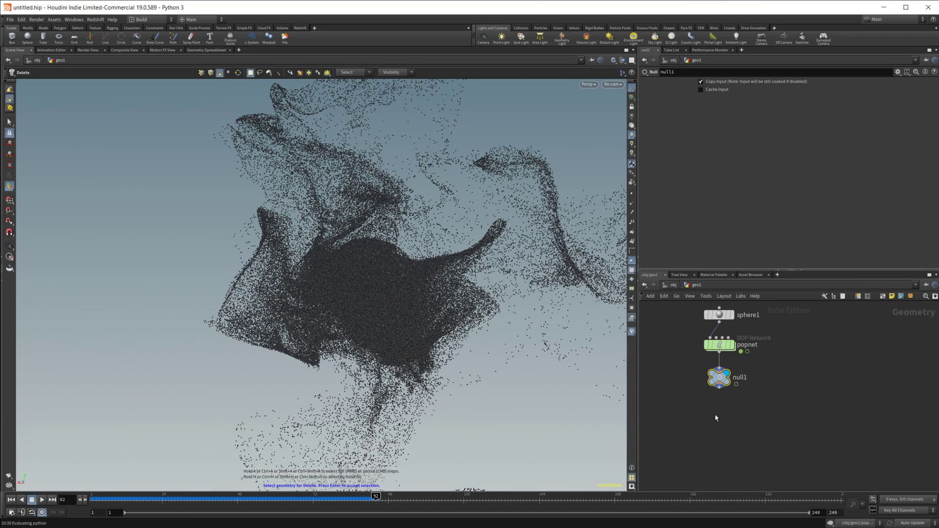
pyautogui.press('Tab')
pyautogui.write('cle')
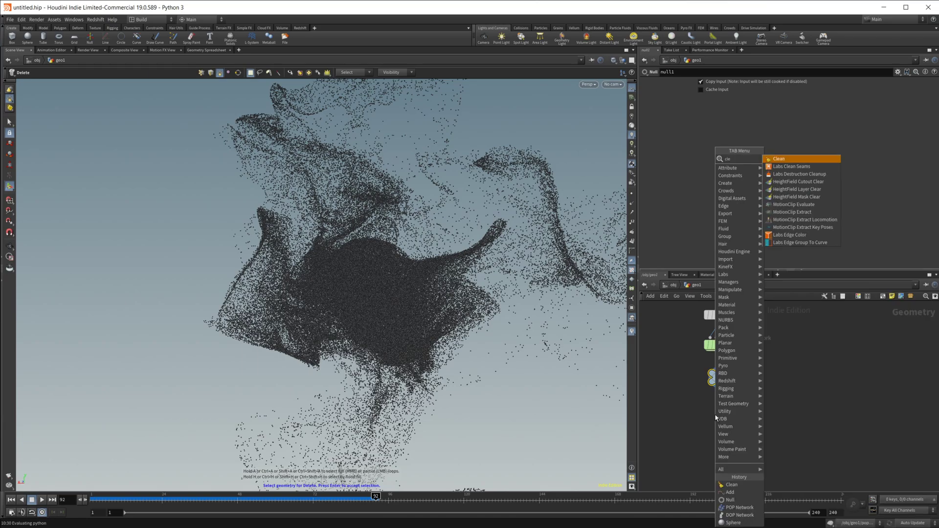
pyautogui.press('Return')
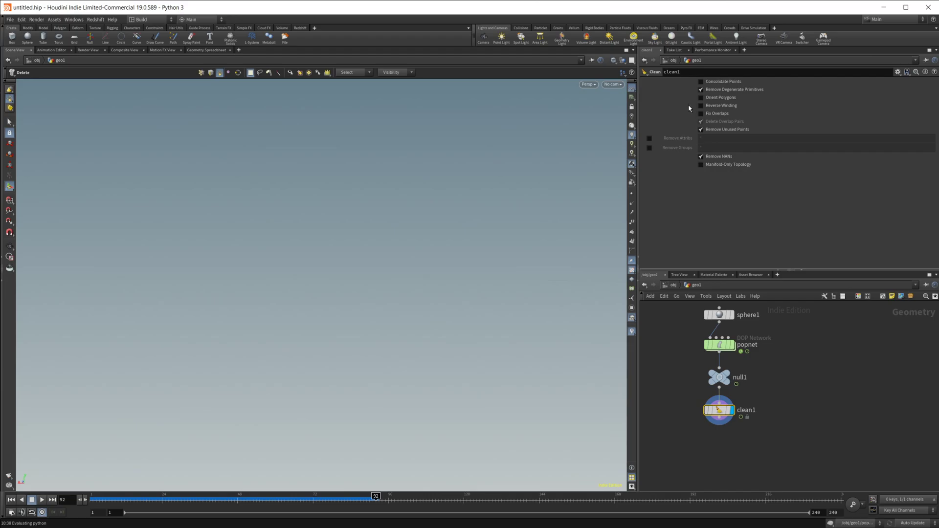
# On clean1, turn off Remove Degenerate Primitives and Remove Unused Points, and enable Remove Attribs with the * pattern
pyautogui.click(701, 89)
pyautogui.click(701, 129)
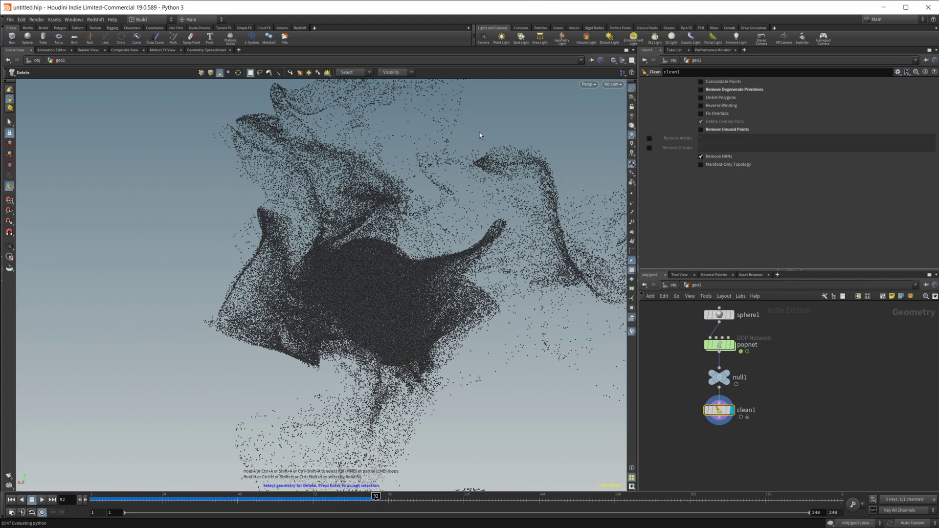
pyautogui.click(207, 50)
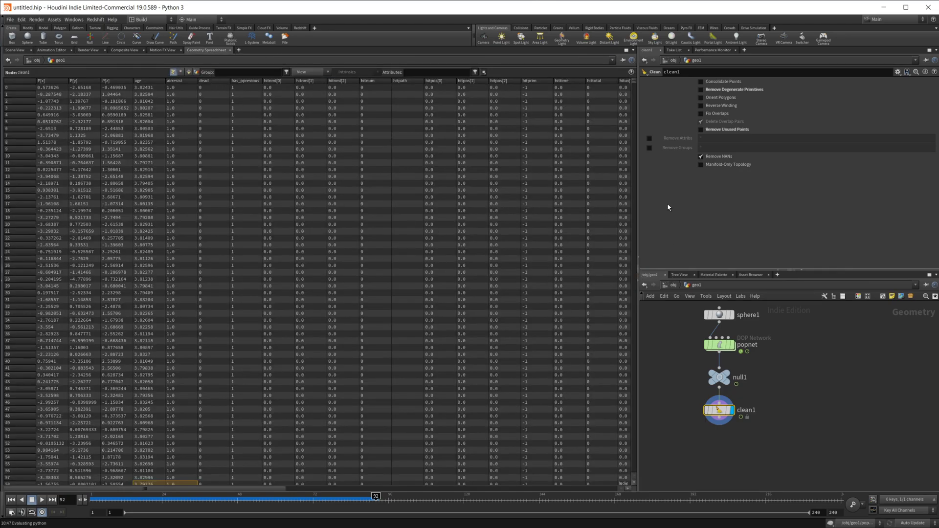
pyautogui.click(649, 139)
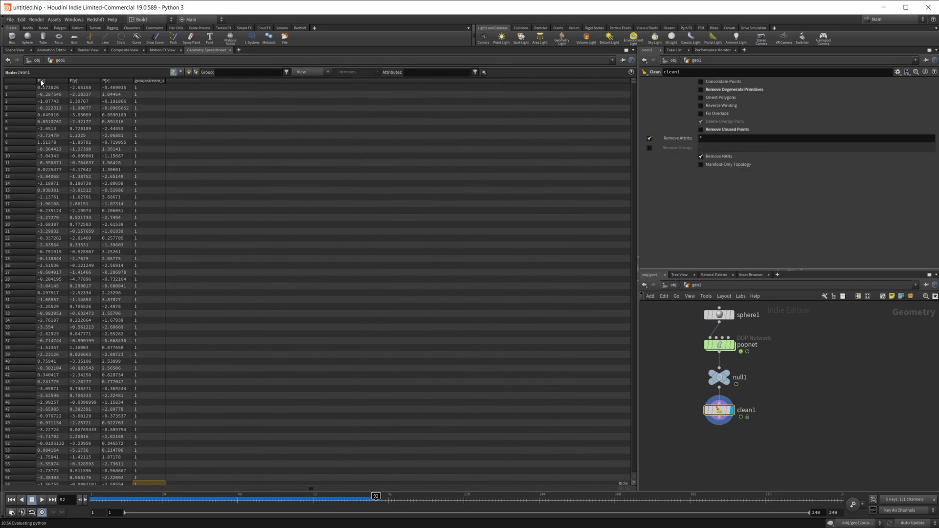
# Check the cleaned particles in the viewport and compare clean1's attributes with null1's full attribute list in the spreadsheet
pyautogui.click(15, 50)
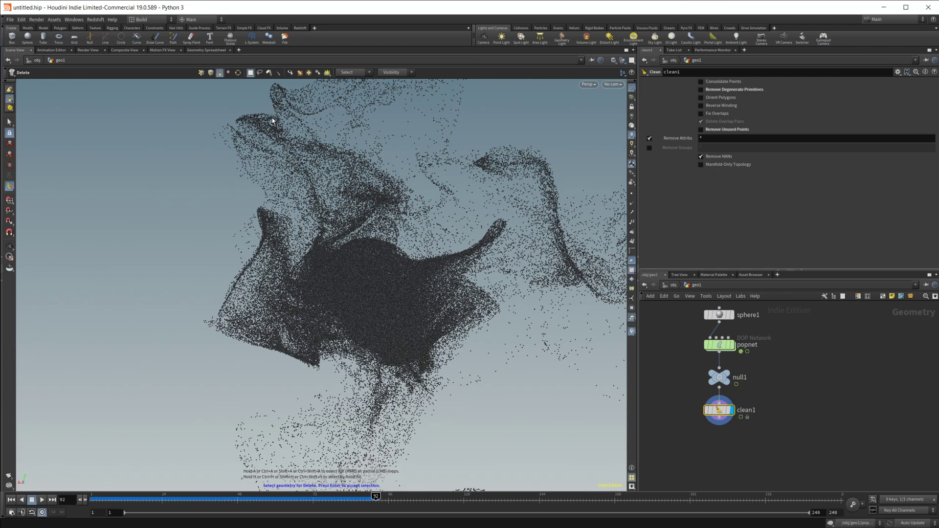
pyautogui.click(212, 51)
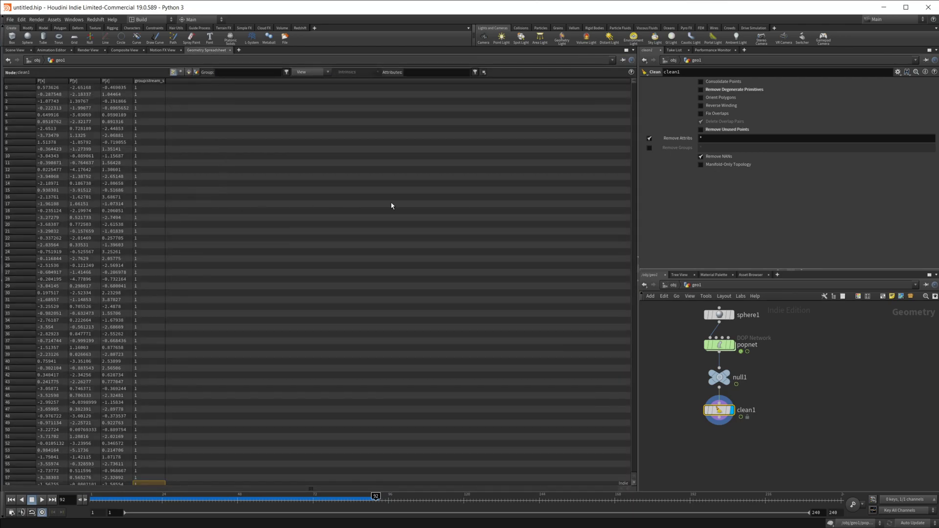
pyautogui.doubleClick(726, 139)
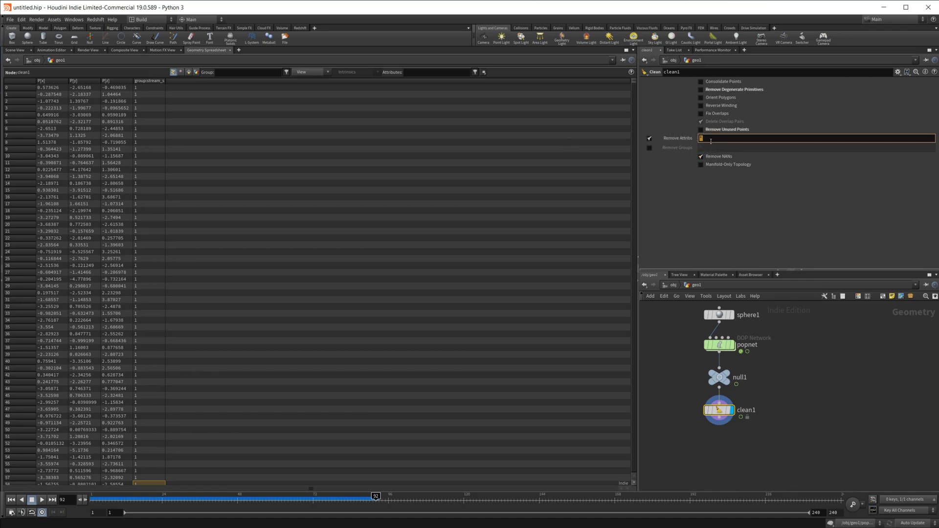
pyautogui.click(653, 153)
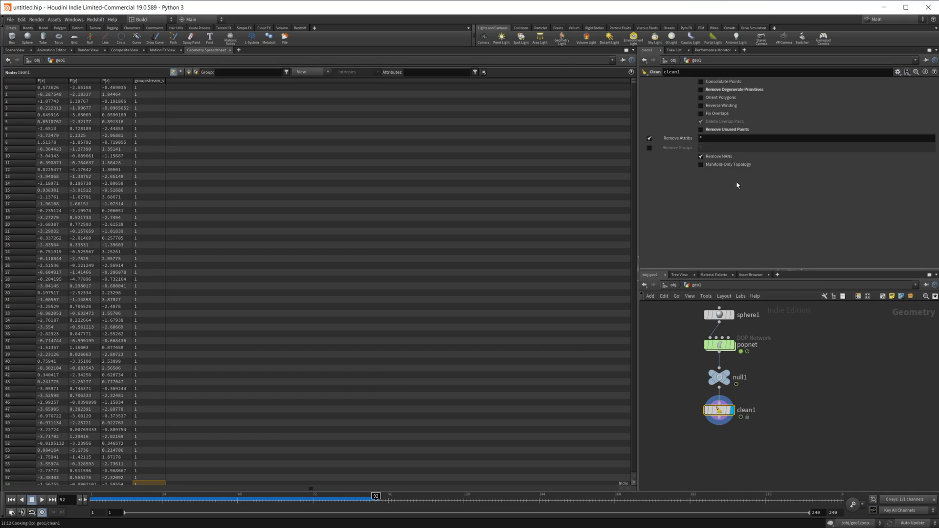
pyautogui.click(741, 141)
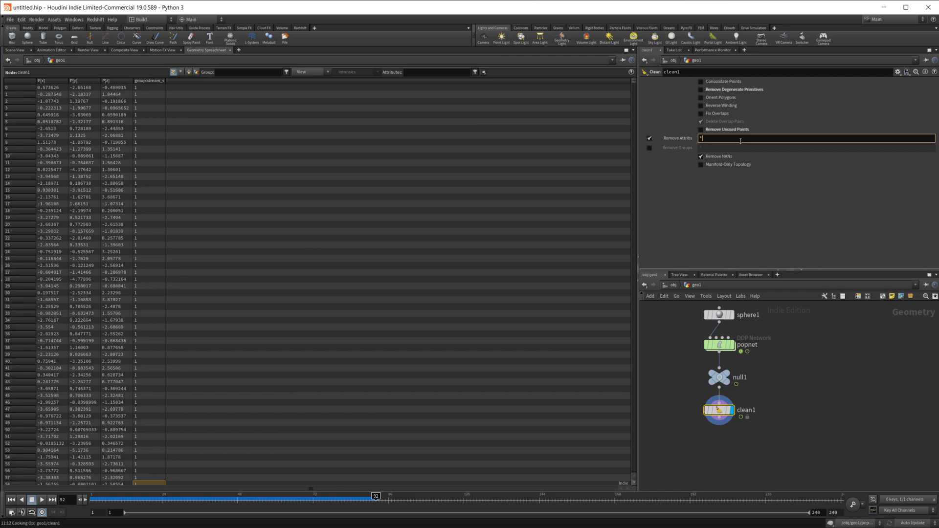
pyautogui.click(719, 377)
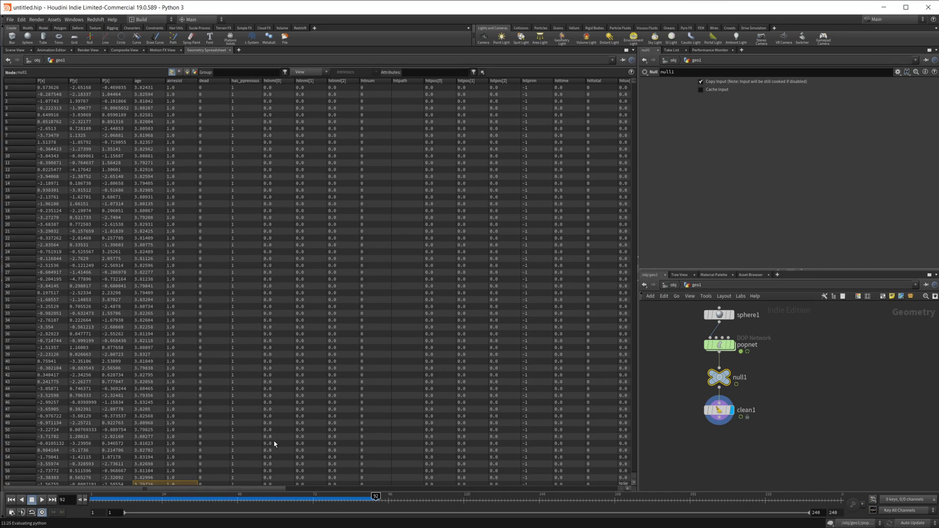
pyautogui.moveTo(228, 488); pyautogui.dragTo(418, 487)
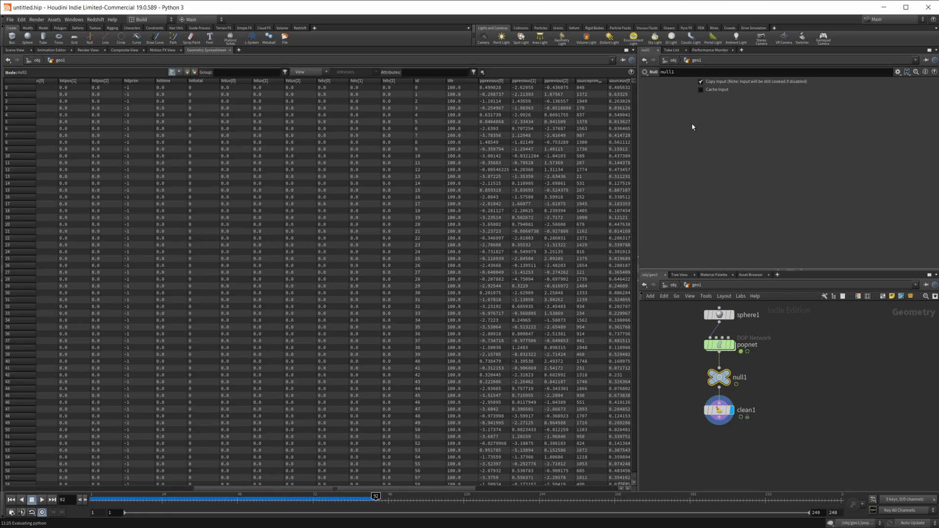
pyautogui.moveTo(329, 471); pyautogui.dragTo(205, 478)
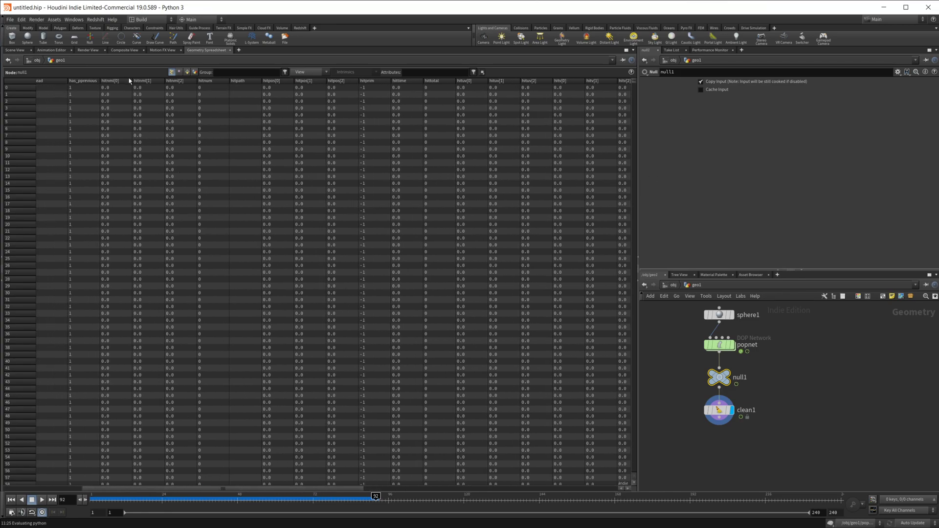
# Exclude the age attribute from removal on clean1 by setting the Remove Attribs pattern to "* ^age"
pyautogui.click(719, 410)
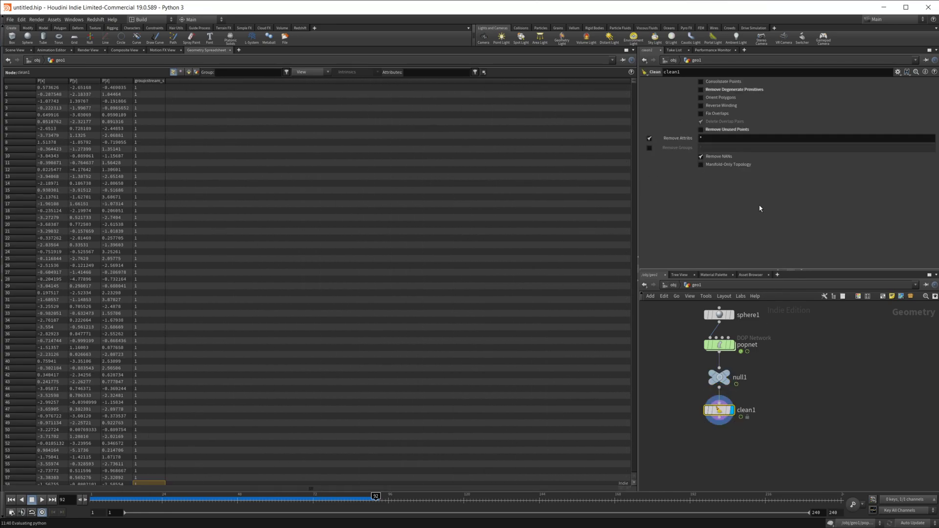
pyautogui.click(722, 142)
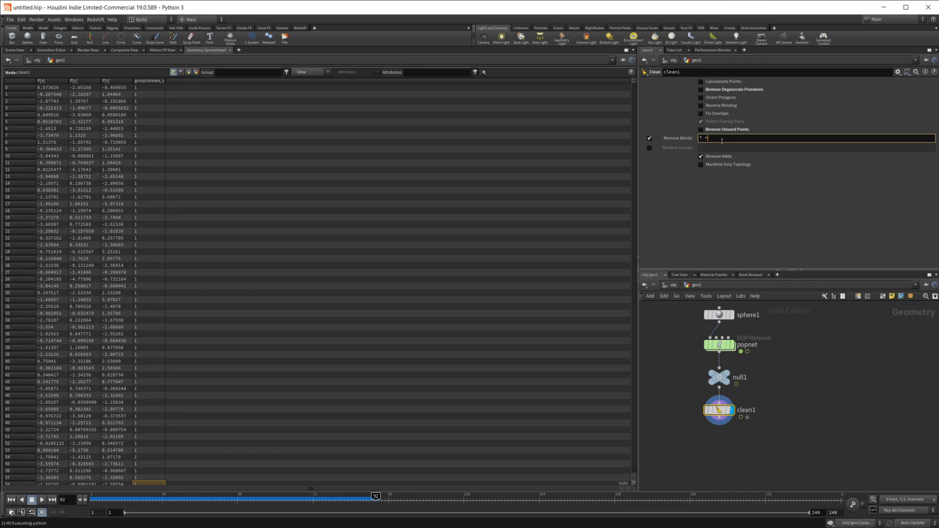
pyautogui.write('^age')
pyautogui.press('Return')
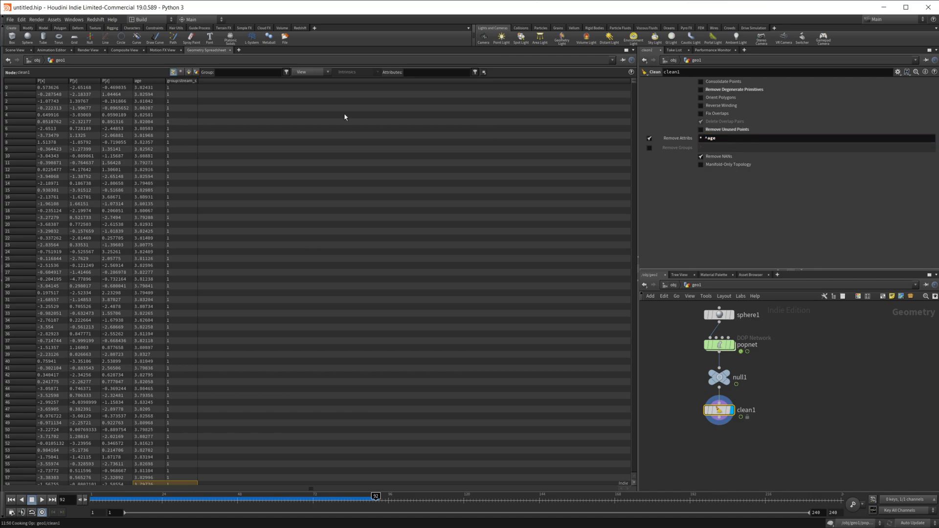
# Also keep the id and life attributes by extending clean1's Remove Attribs pattern to "* ^age ^id ^life"
pyautogui.click(738, 136)
pyautogui.write('^')
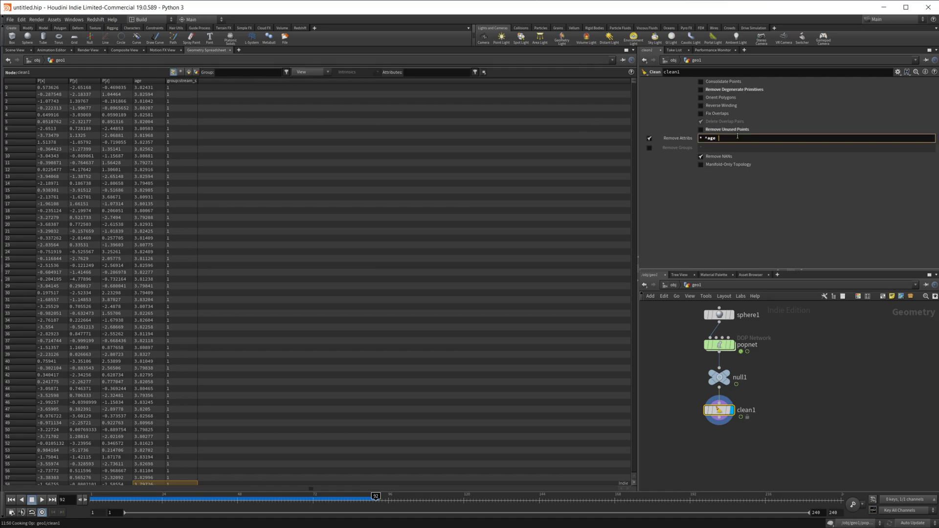
pyautogui.write('id')
pyautogui.press('Return')
pyautogui.click(738, 137)
pyautogui.write('^life')
pyautogui.press('Return')
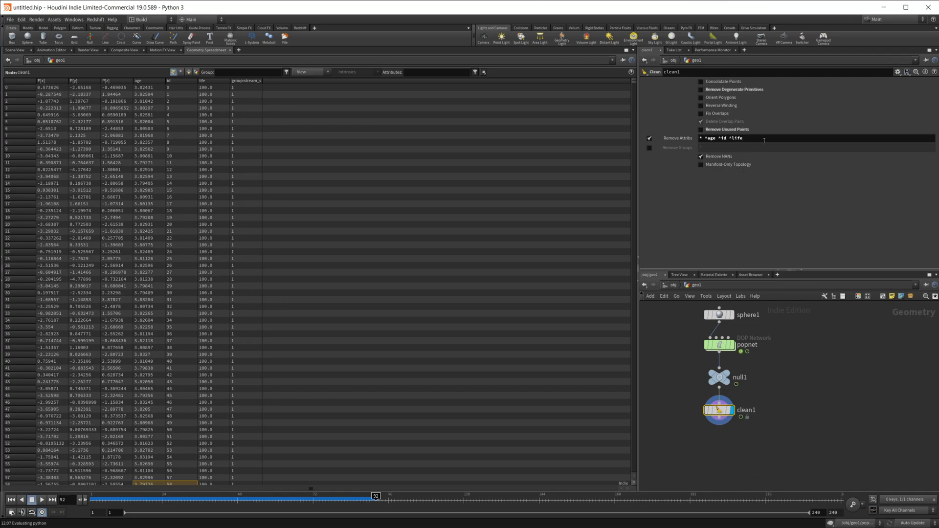
# Try moving the asterisk to the end of clean1's Remove Attribs pattern, making it "^age ^id ^life *"
pyautogui.moveTo(705, 139); pyautogui.dragTo(744, 139)
pyautogui.click(703, 140)
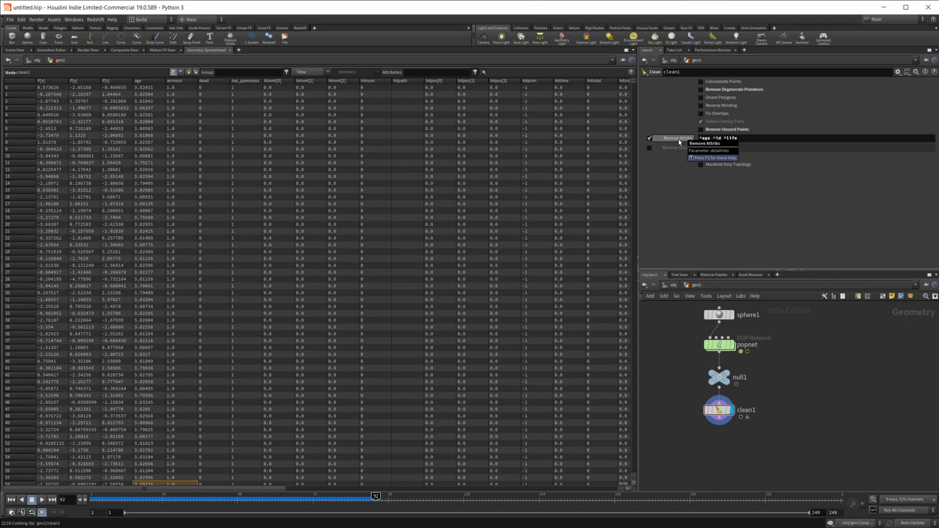
pyautogui.click(766, 140)
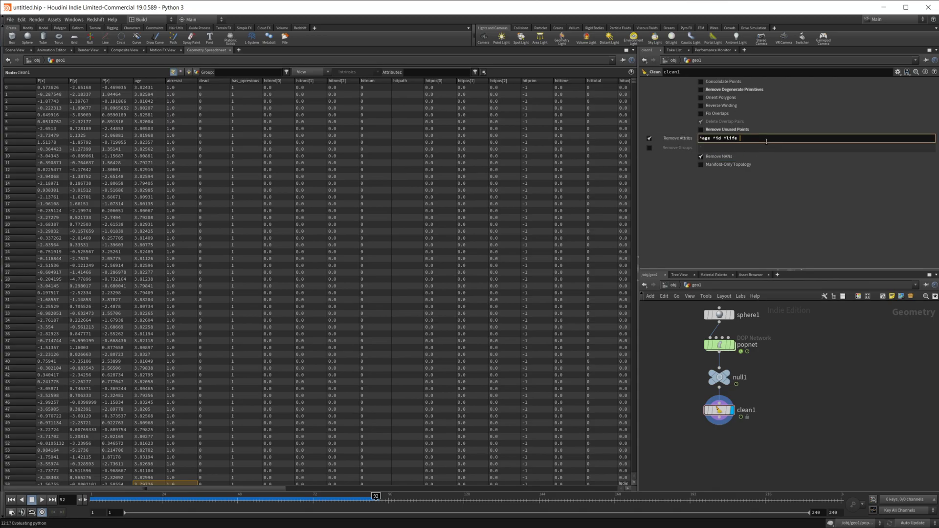
pyautogui.press('Return')
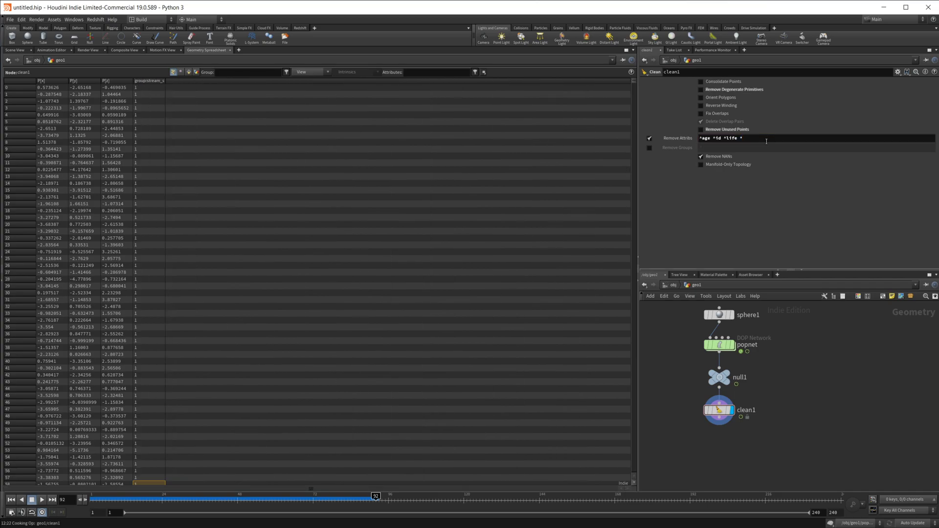
# Put the asterisk back at the start of clean1's Remove Attribs pattern so it reads "* ^age ^id ^life"
pyautogui.click(748, 139)
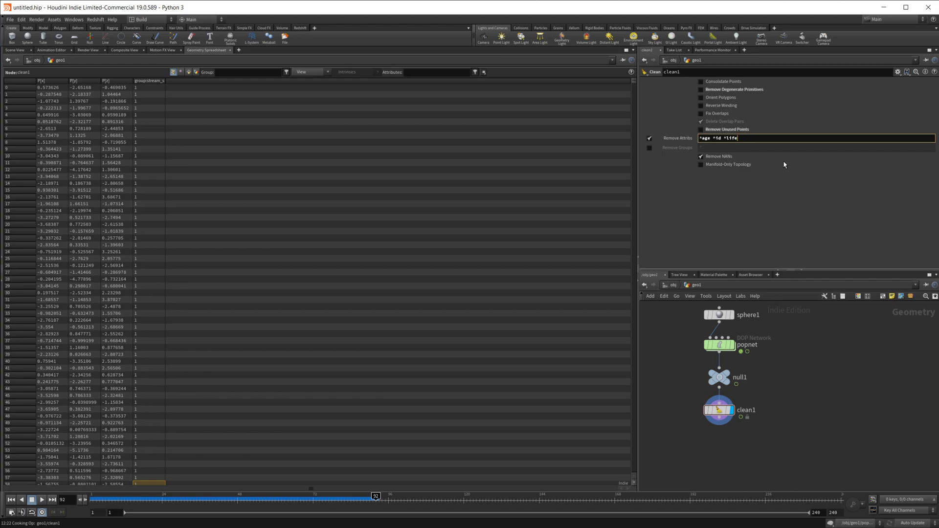
pyautogui.press('Return')
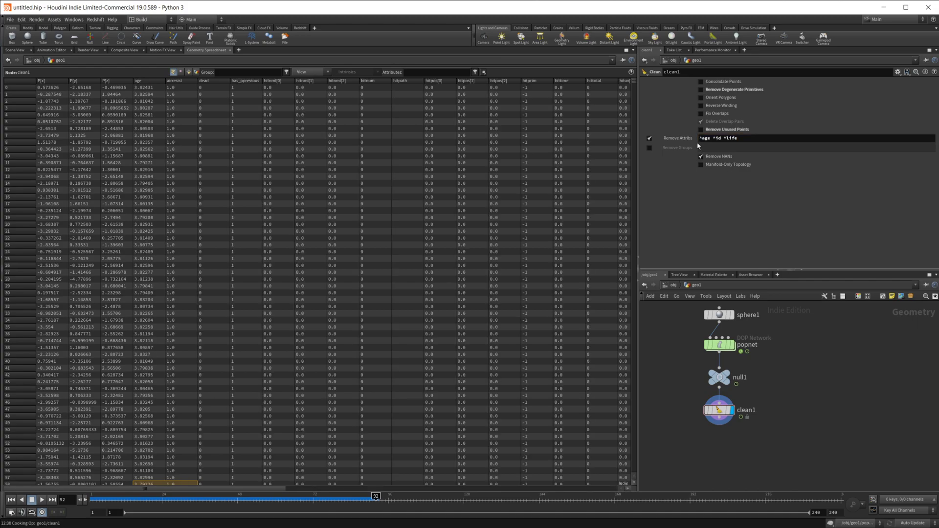
pyautogui.press('BackSpace')
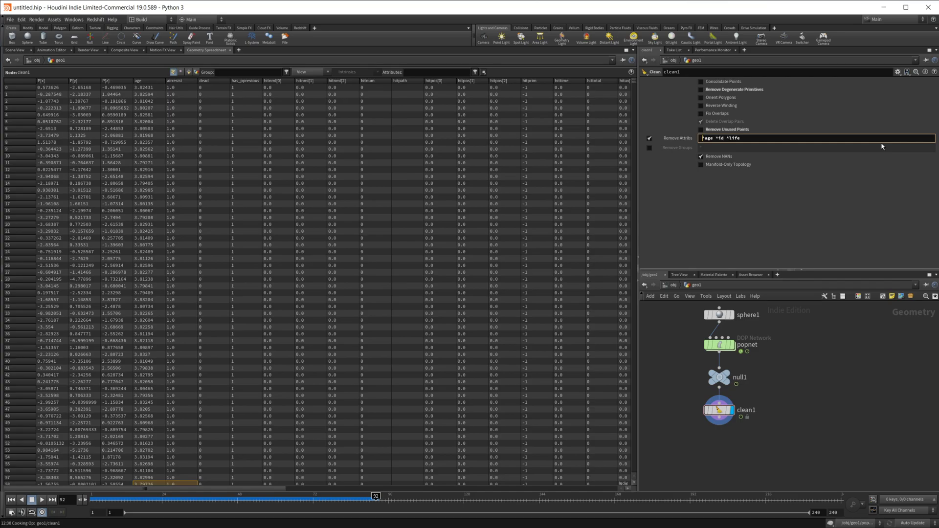
pyautogui.write('*')
pyautogui.press('Return')
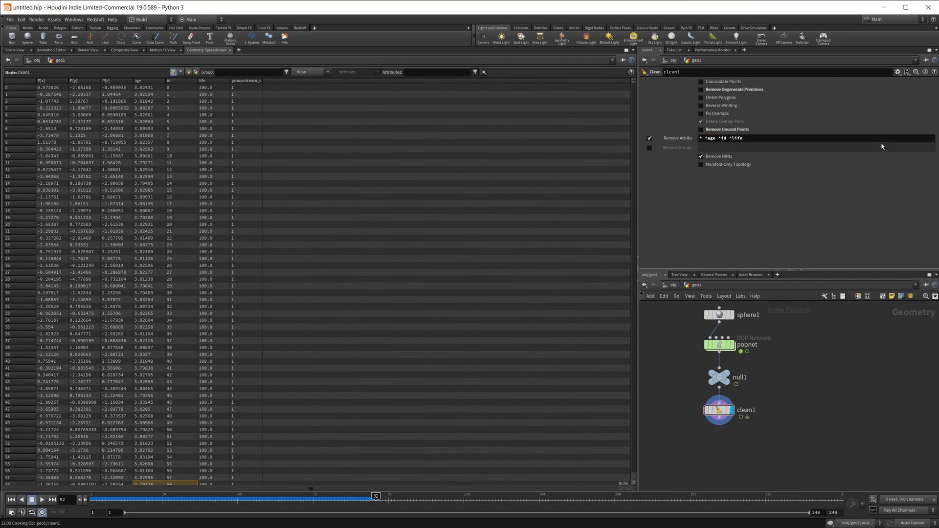